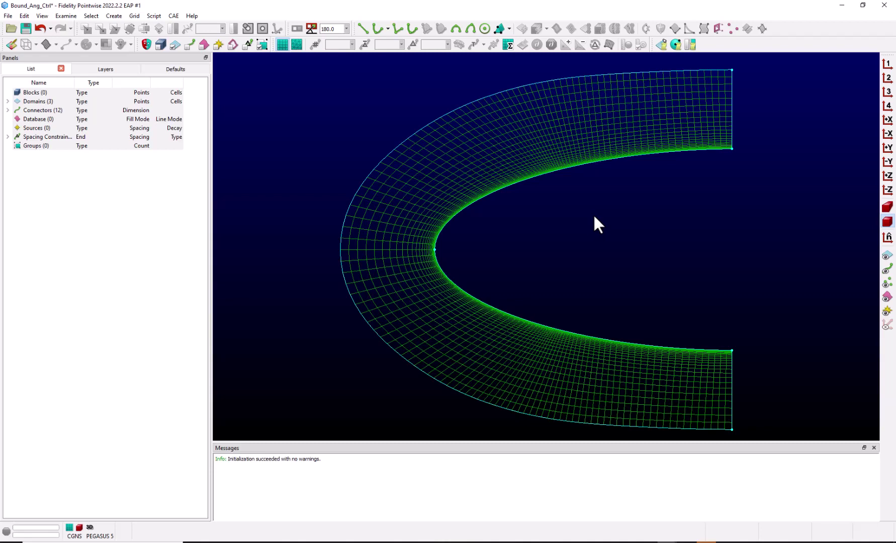
- Recall user view 4, the zoomed close-up of the C-grid's outer boundary
click(887, 105)
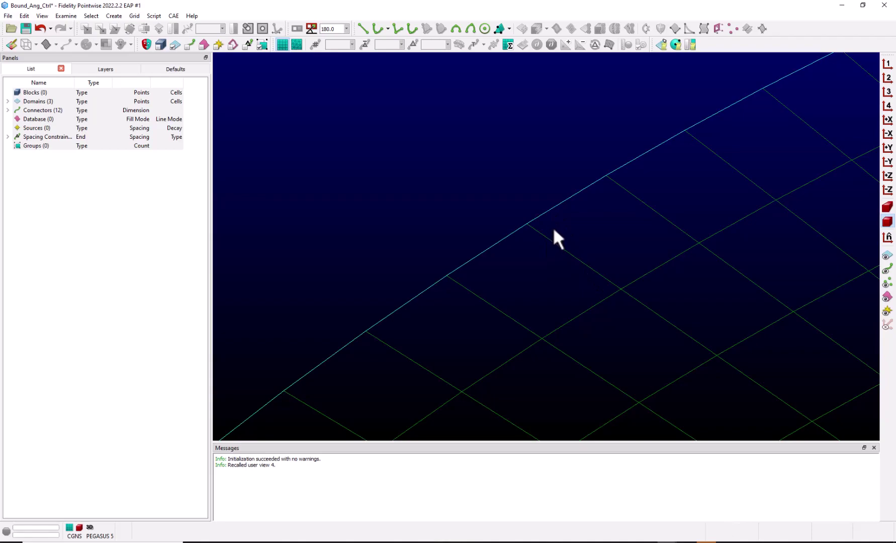
- From view 1, select the C-shaped domain and show its elliptic solver Edge Attributes
click(886, 64)
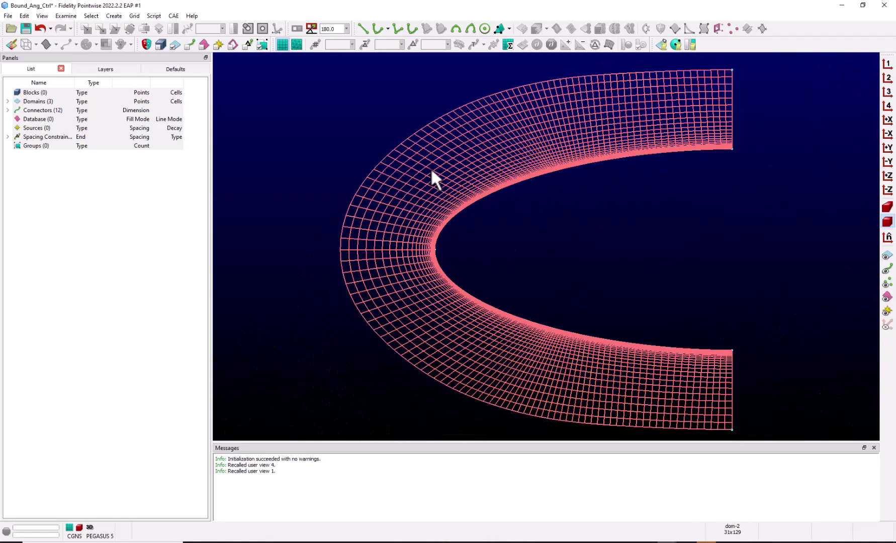
click(430, 168)
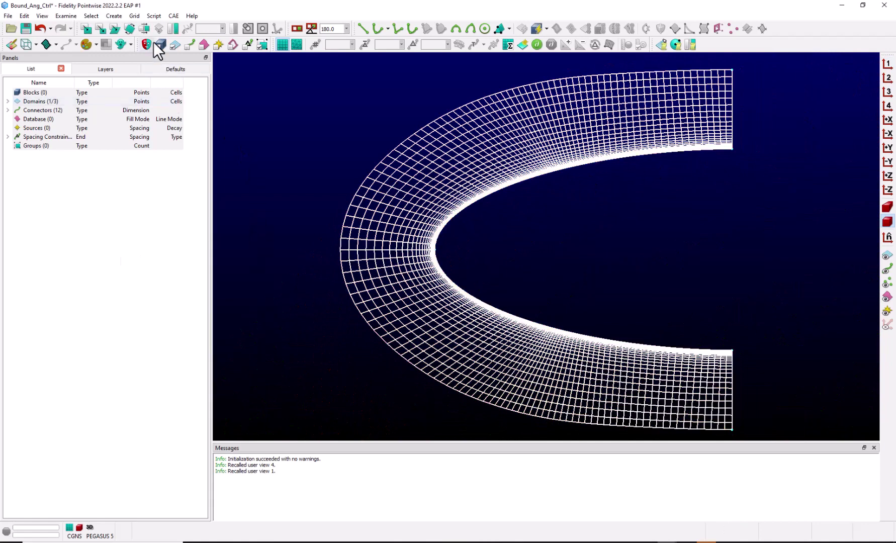
click(133, 17)
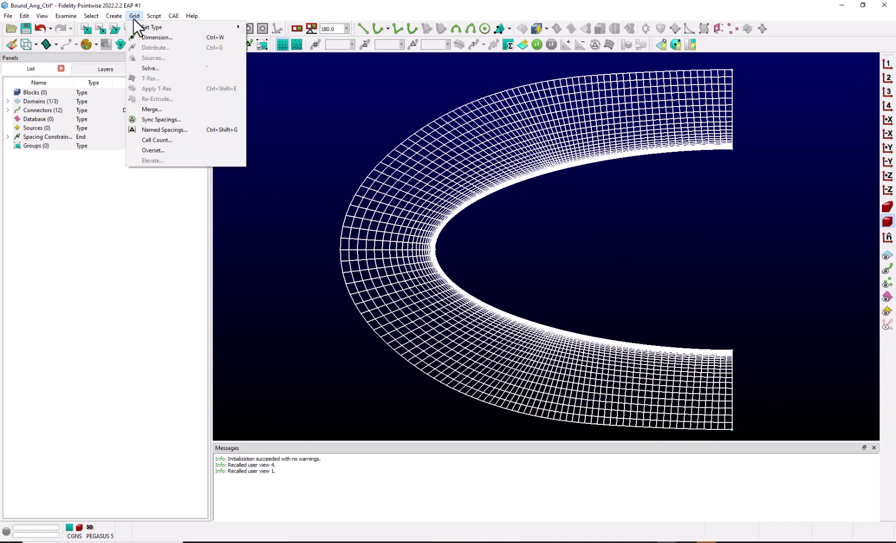
click(146, 66)
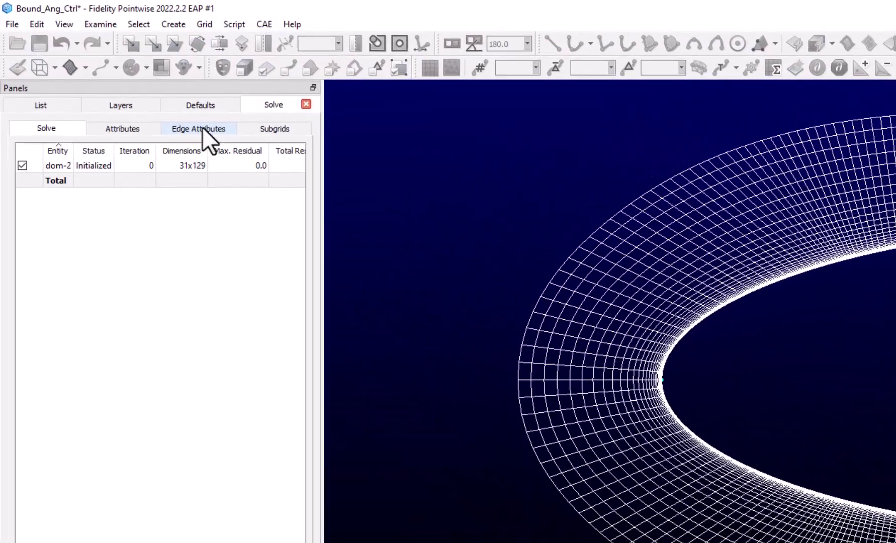
click(132, 85)
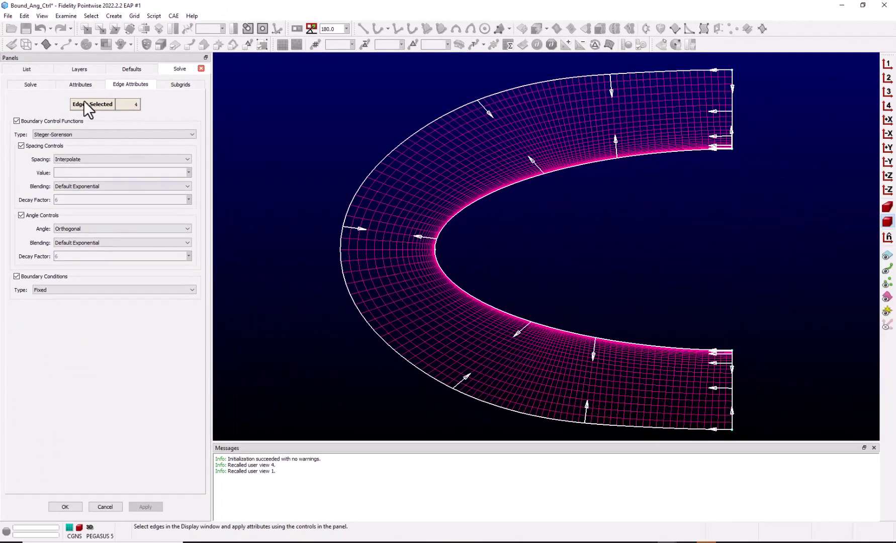
- Run 50 elliptic iterations on the C-domain and inspect the result in views 2 and 1
click(42, 83)
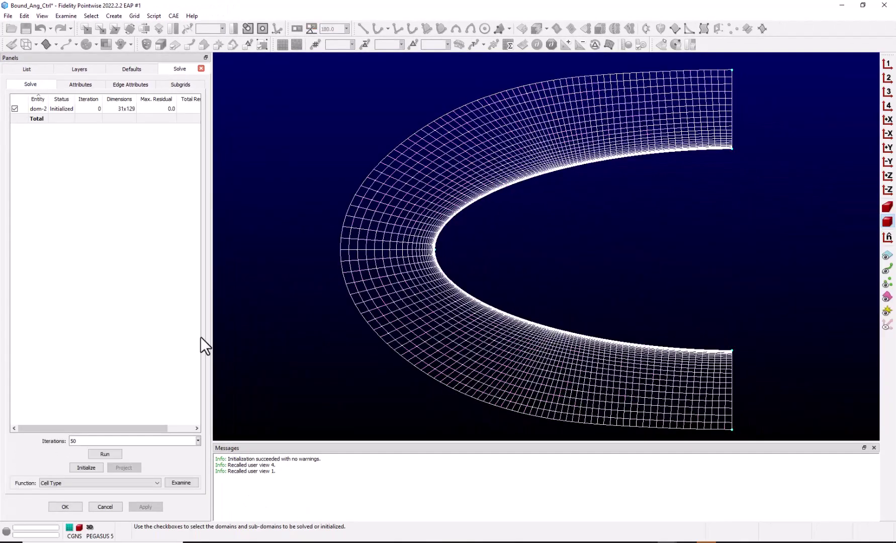
click(107, 454)
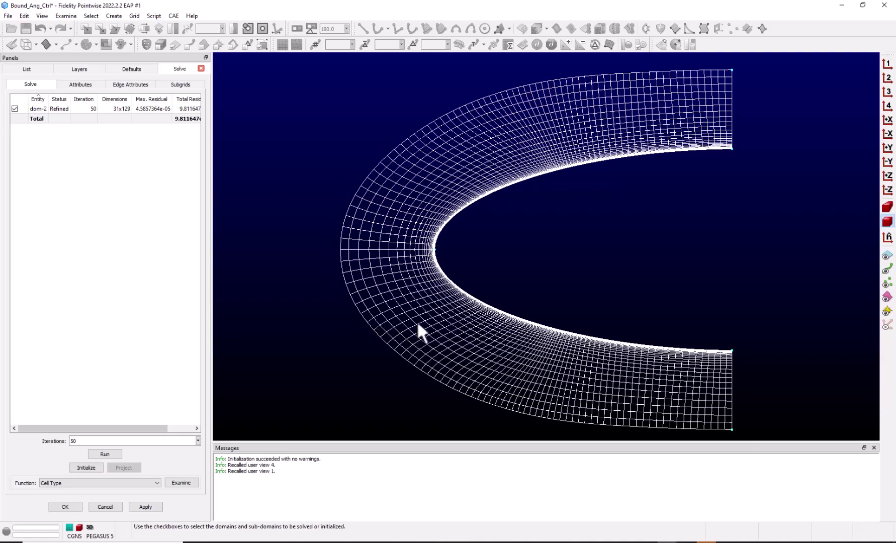
key(2)
key(1)
click(887, 78)
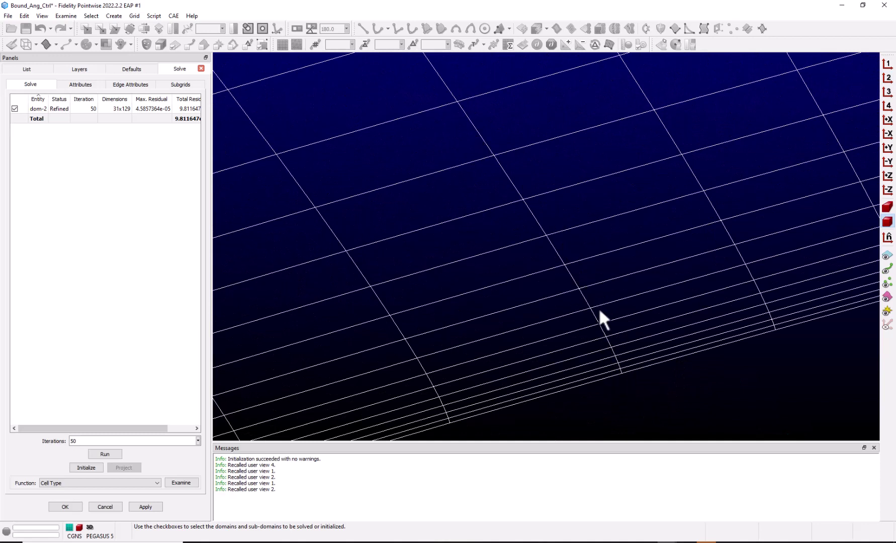
click(887, 63)
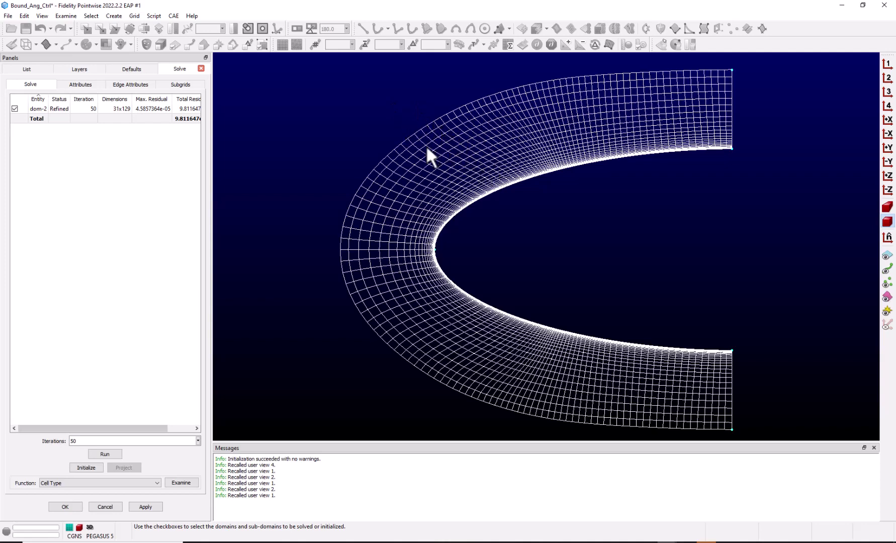
- Restrict Edge Attributes to the outer boundary edge and switch its Angle control to Current Grid
click(132, 84)
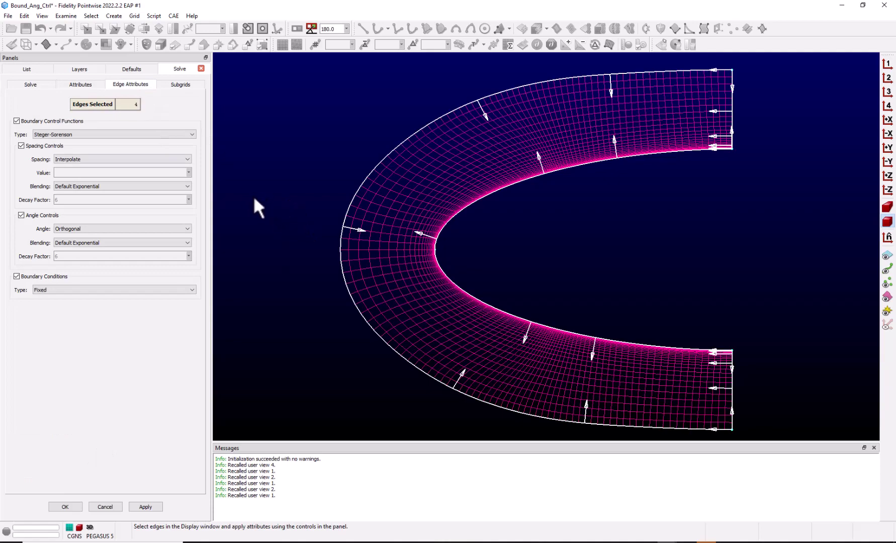
click(376, 162)
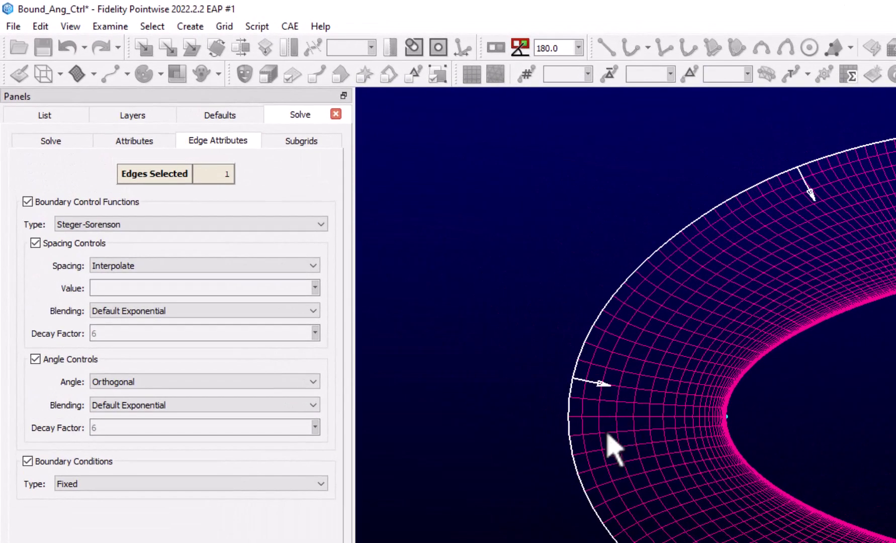
click(198, 383)
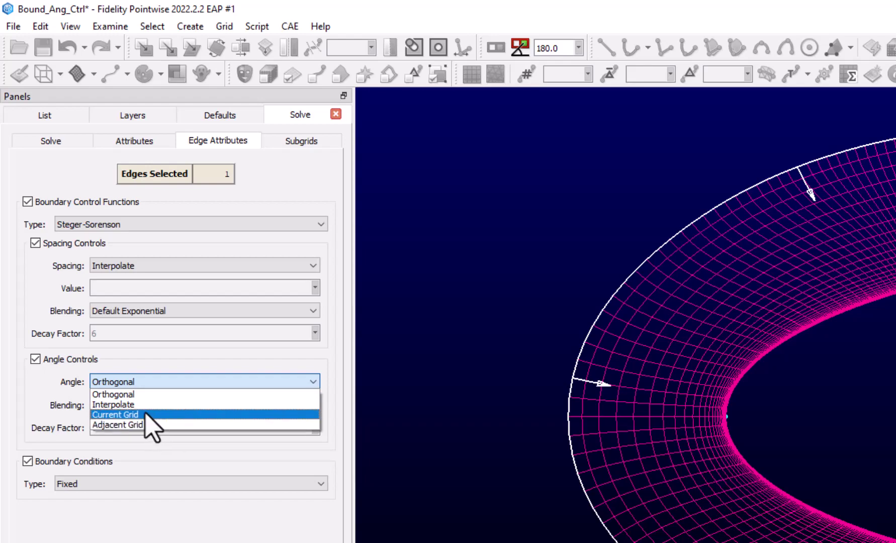
click(148, 414)
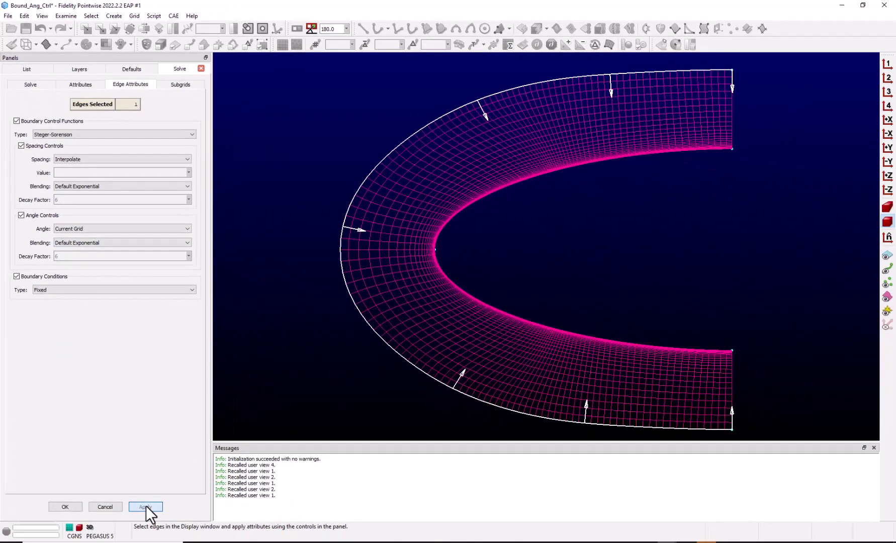
click(31, 85)
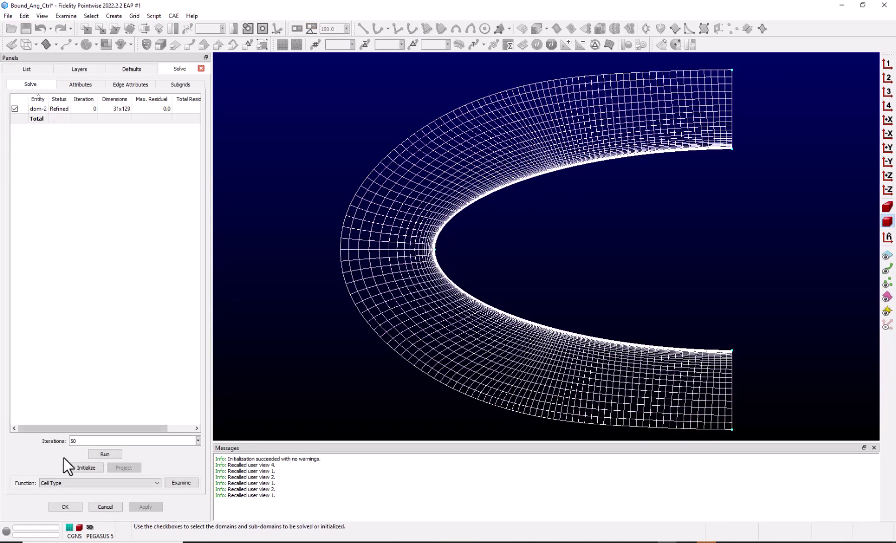
- Initialize the domain, rerun 50 iterations, and zoom to close-up view 2
click(95, 468)
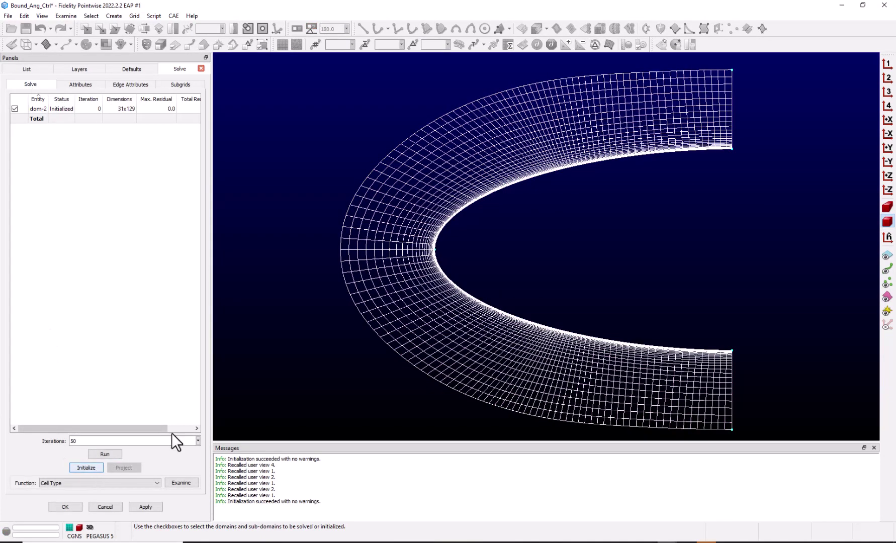
click(107, 456)
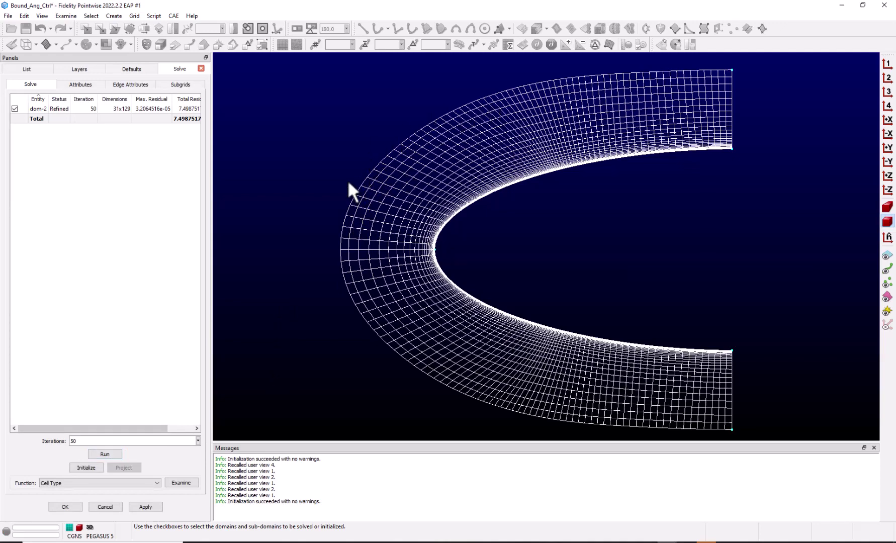
click(887, 78)
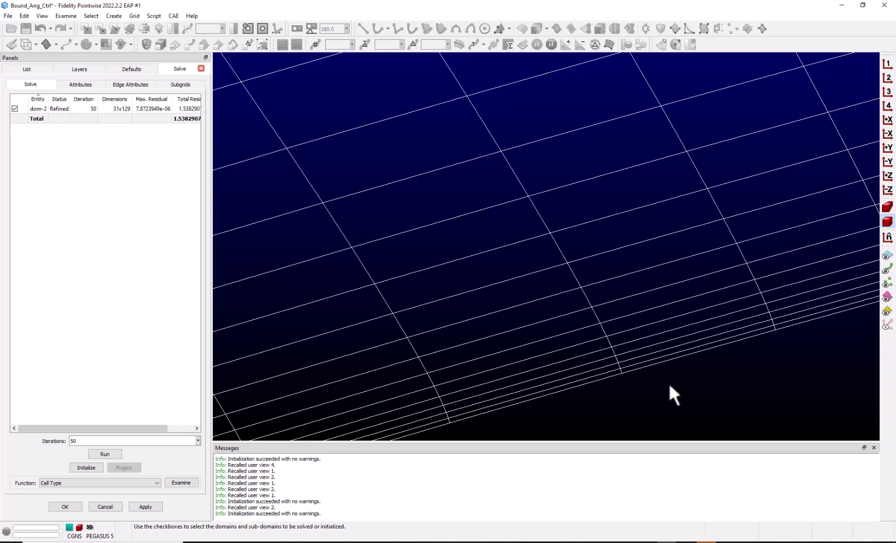
- In Edge Attributes, leave the edge's Angle Blending at Default Exponential
click(134, 84)
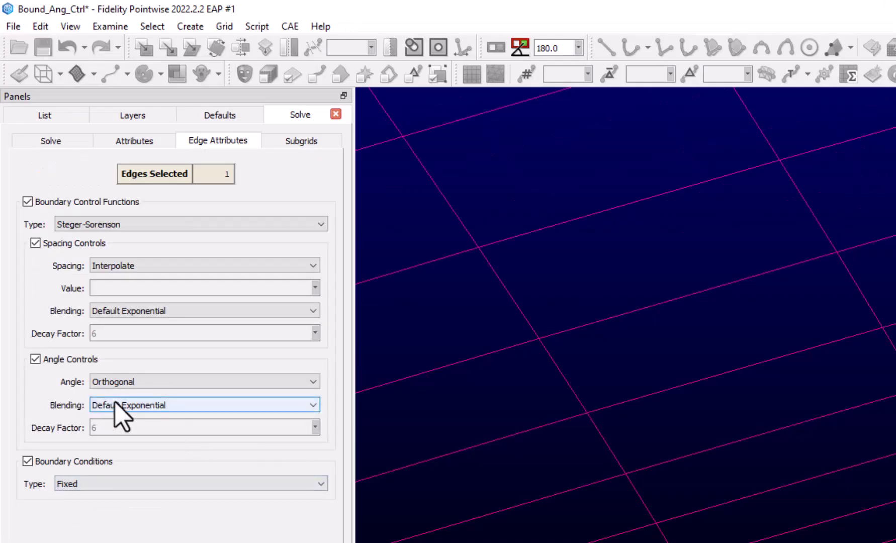
click(306, 405)
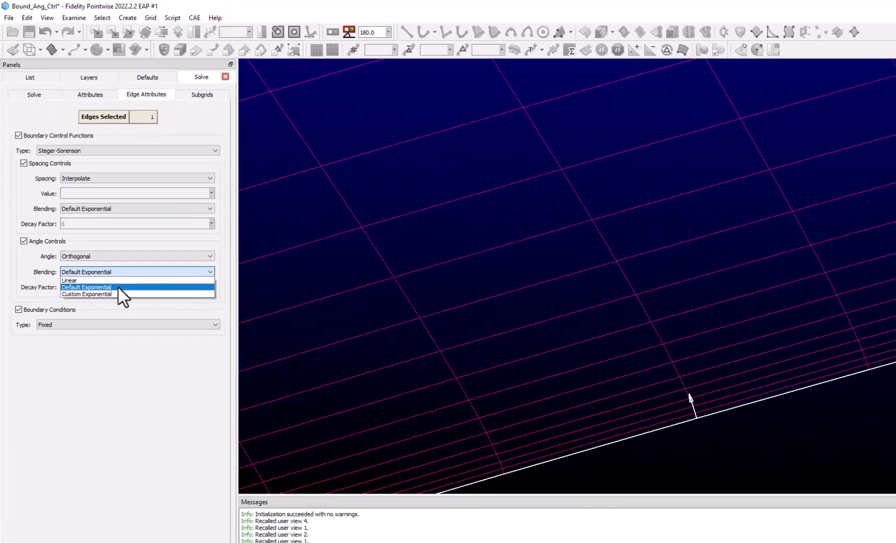
click(119, 287)
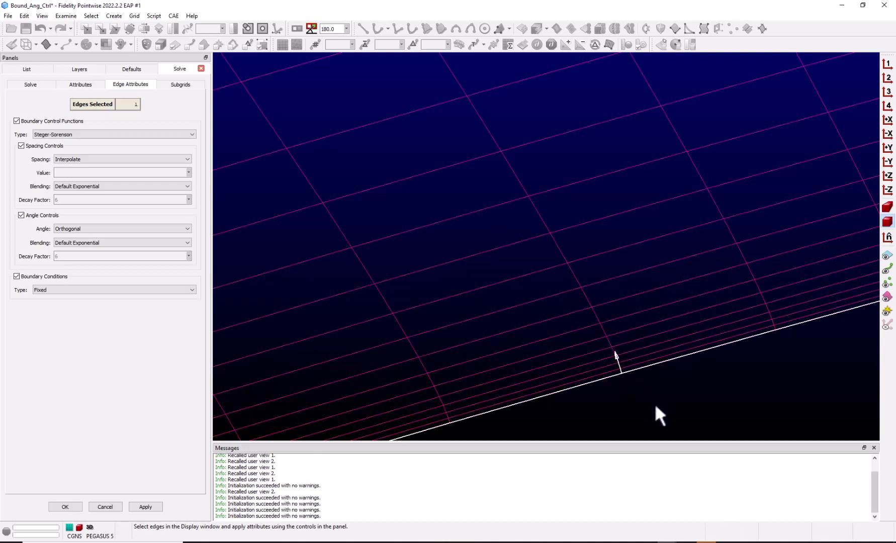
- Initialize the domain, turn on the X/Y axes display, and run 50 iterations
click(36, 84)
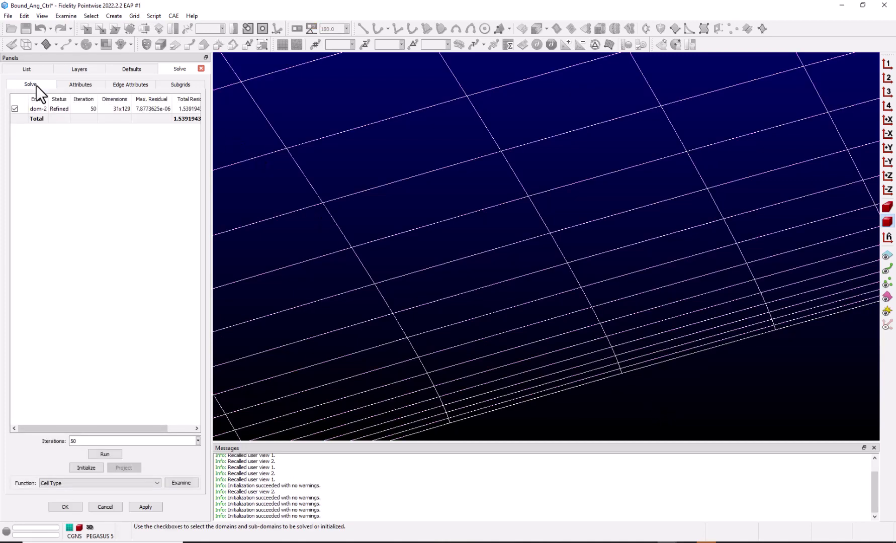
click(86, 468)
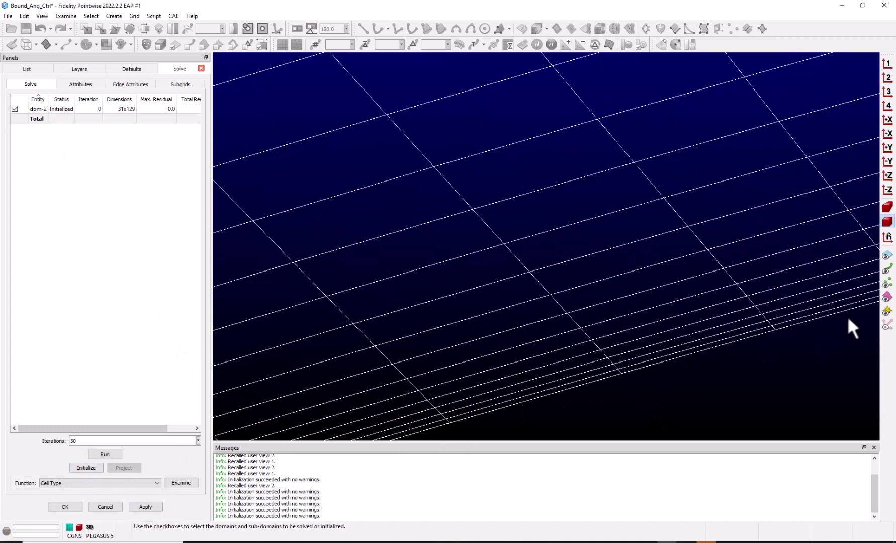
click(886, 326)
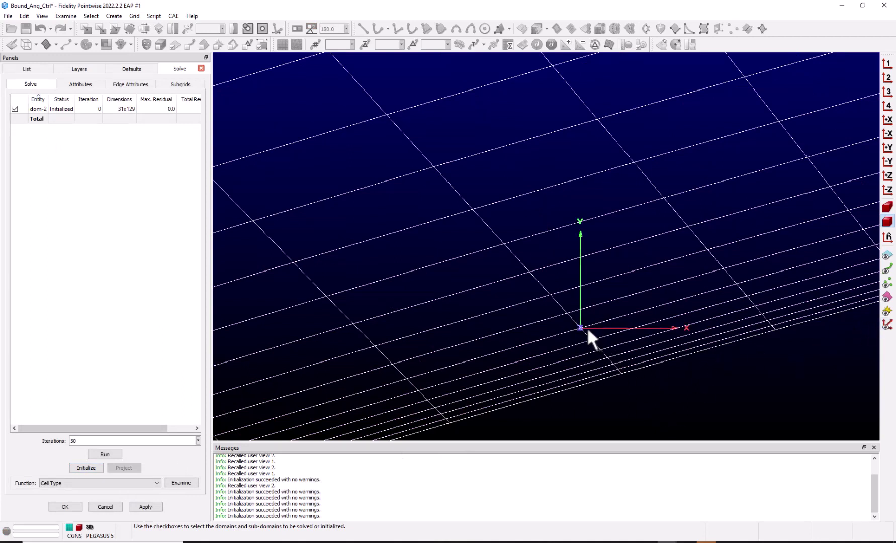
click(104, 454)
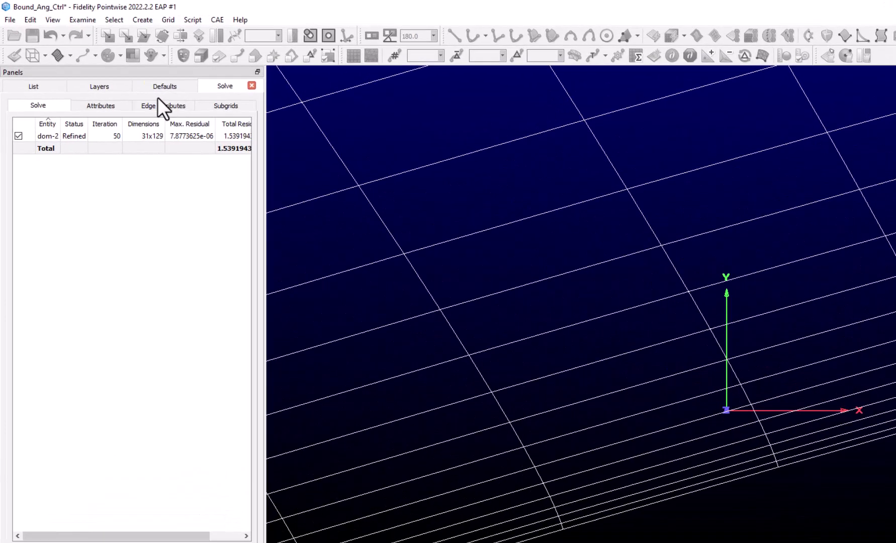
- Set the edge's angle blending to Custom Exponential with decay factor 12
click(130, 85)
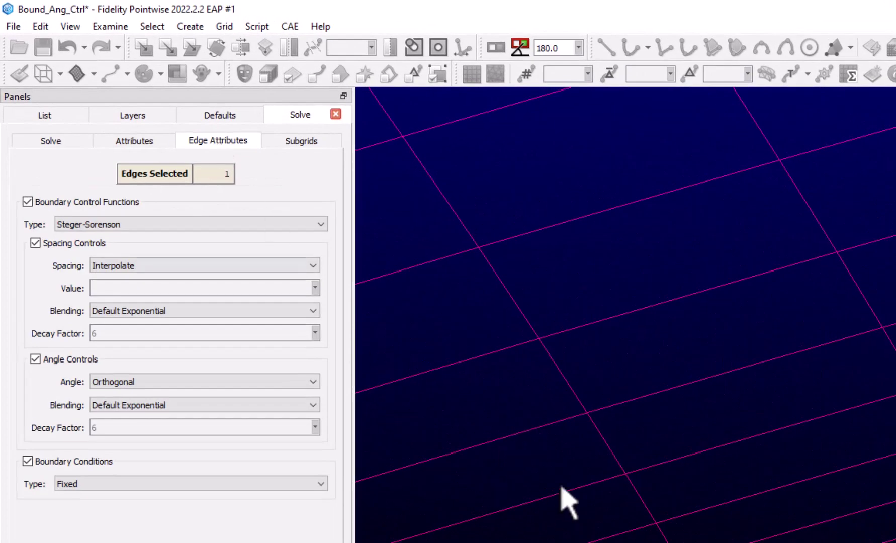
click(154, 408)
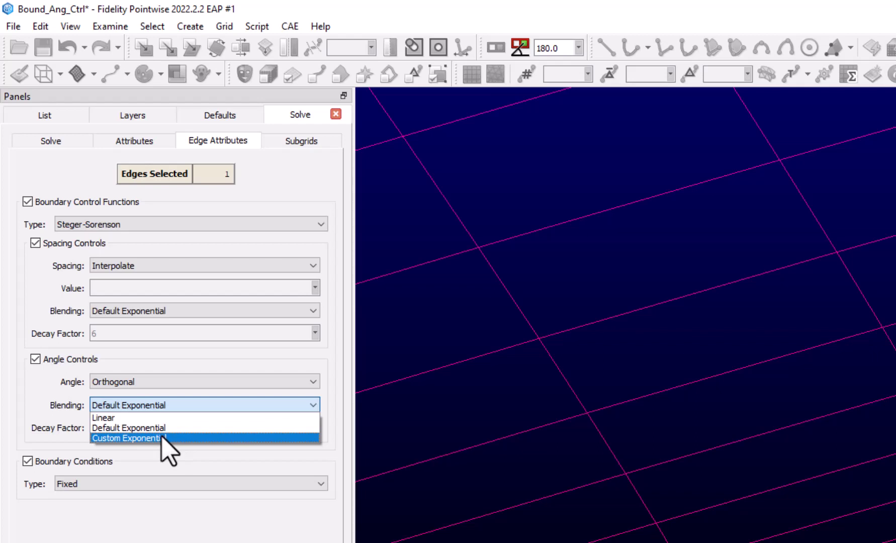
click(163, 438)
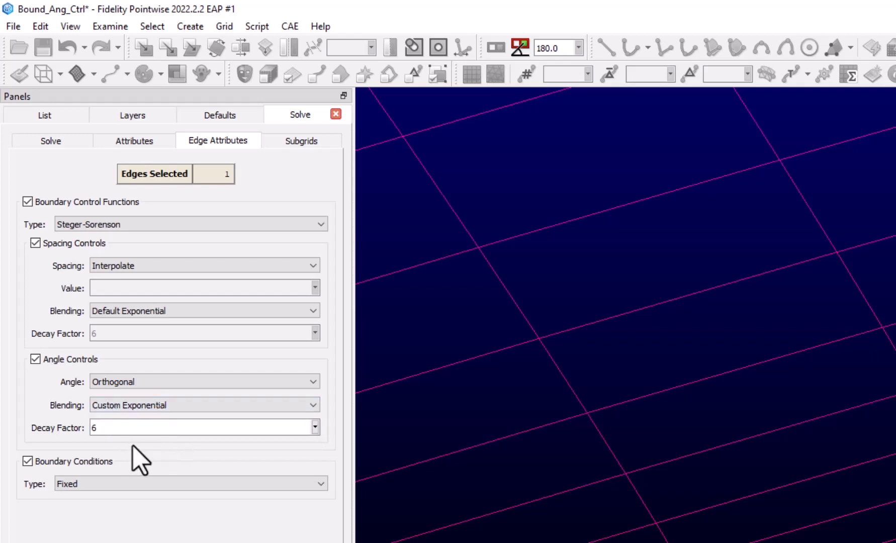
click(118, 429)
key(Down)
text(12)
key(Tab)
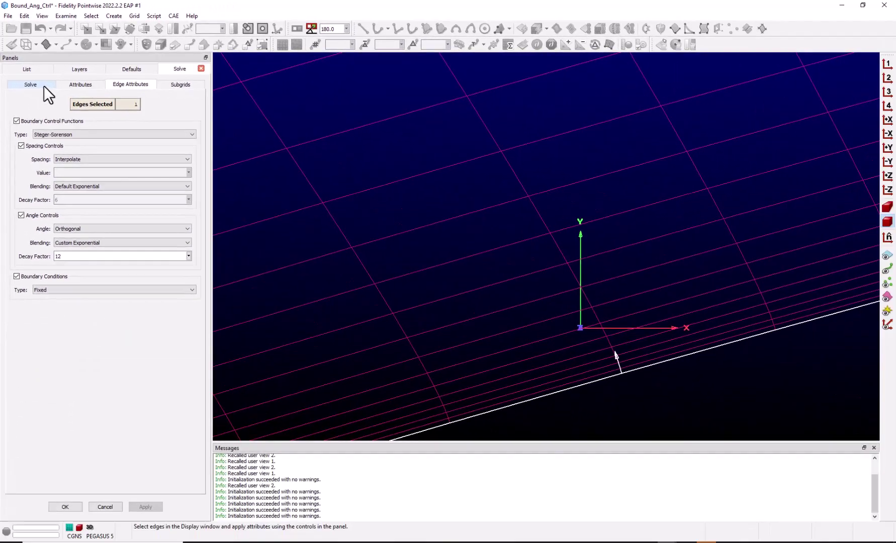
- Run 50 smoothing iterations on the domain and return to the edge's settings
click(43, 87)
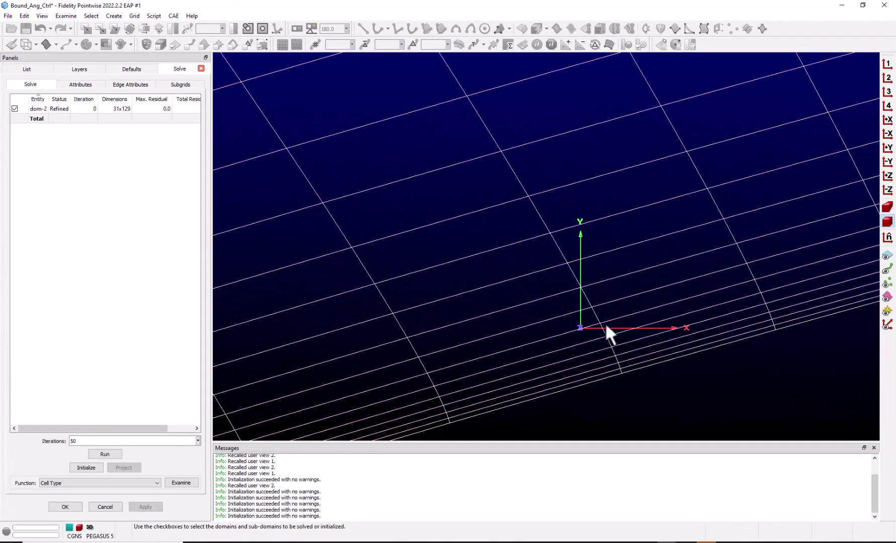
key(space)
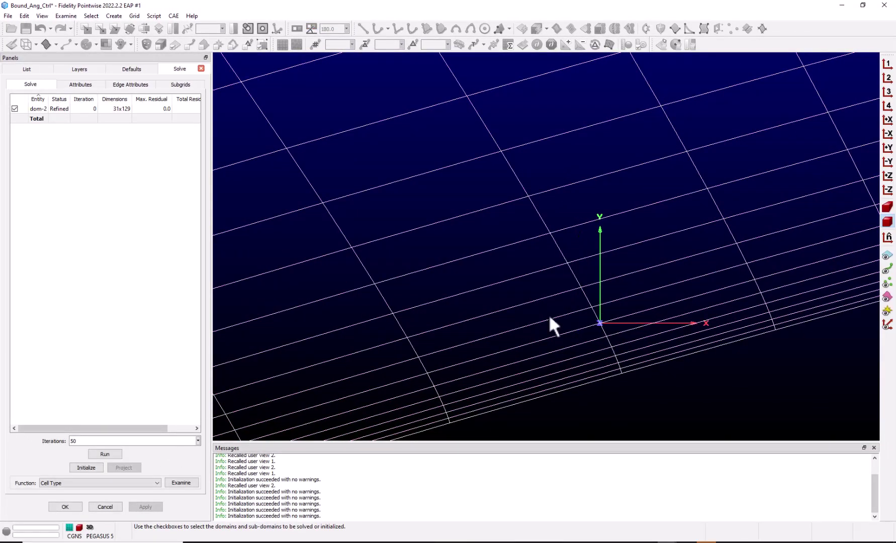
click(104, 454)
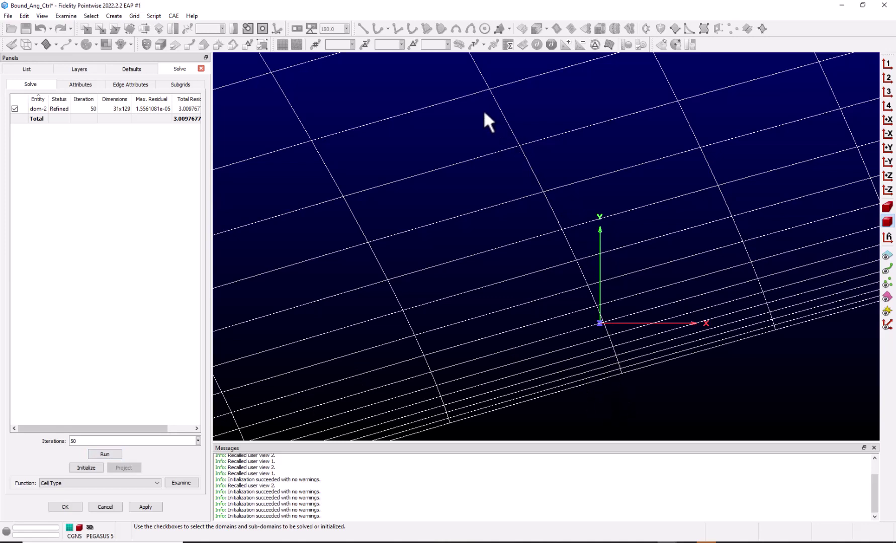
click(654, 382)
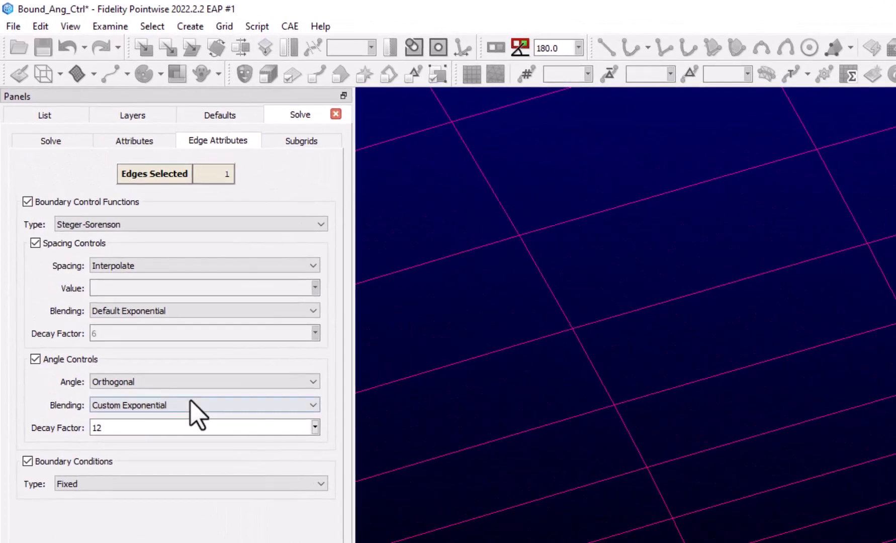
- Switch angle blending to Linear and run three more rounds of smoothing
click(181, 406)
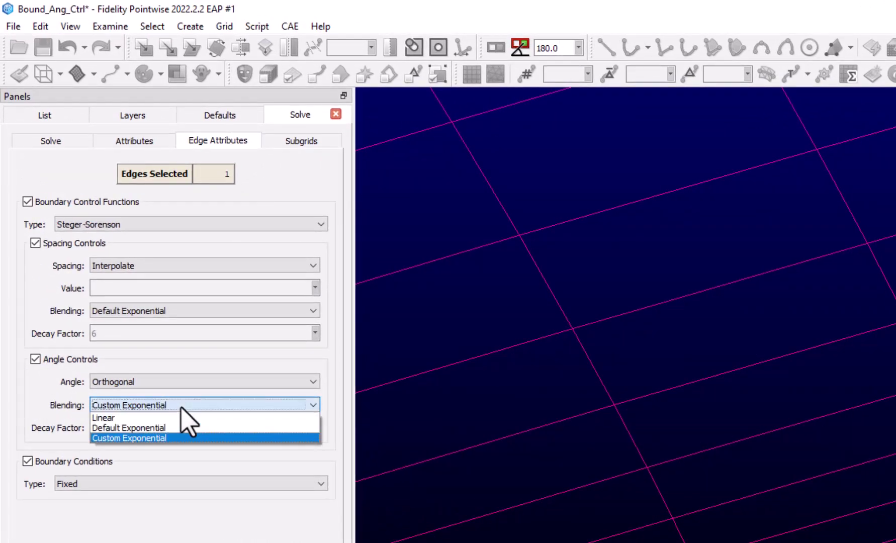
click(182, 415)
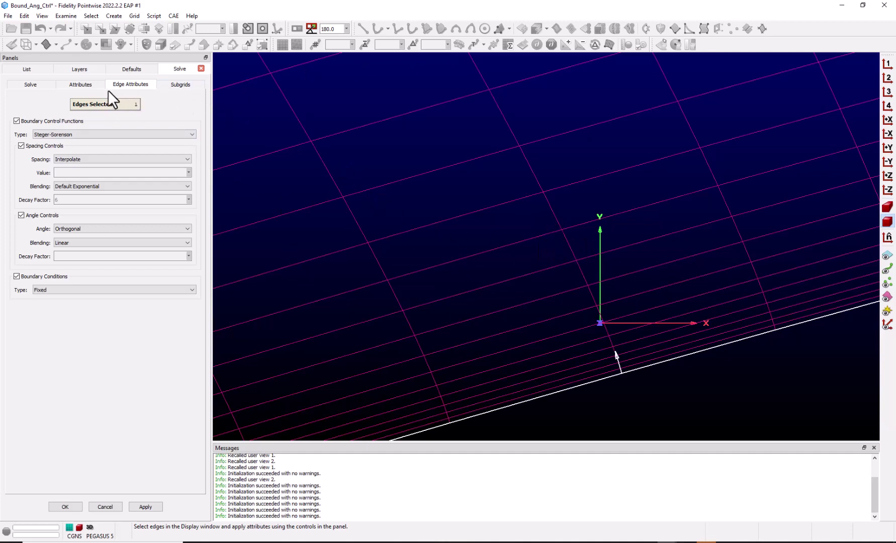
click(39, 83)
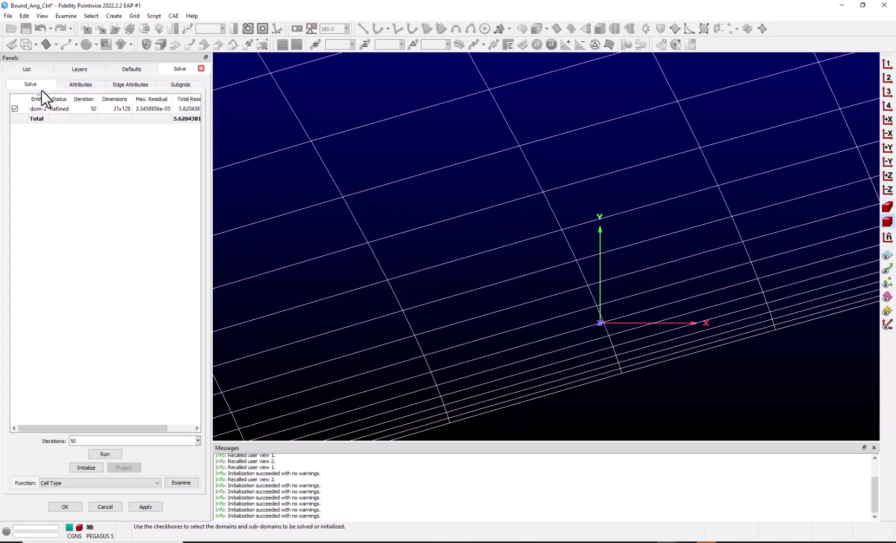
click(110, 454)
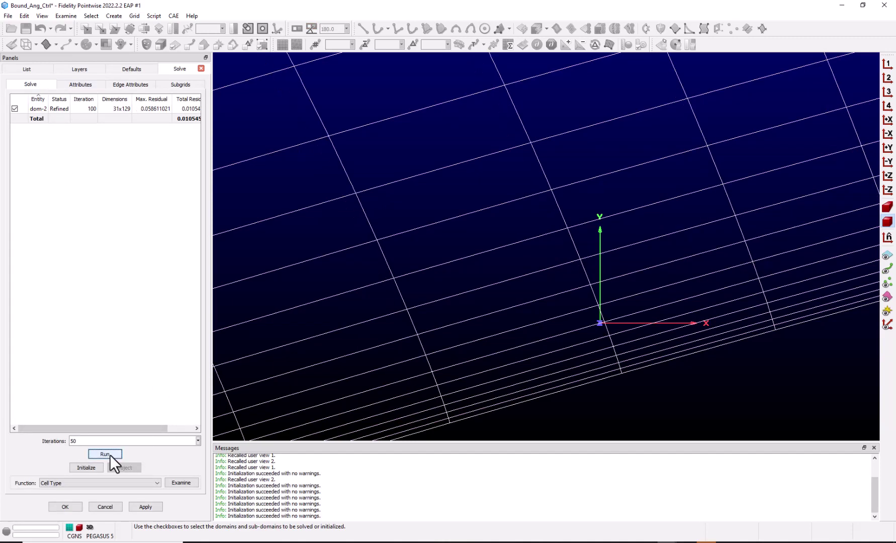
click(111, 454)
click(111, 455)
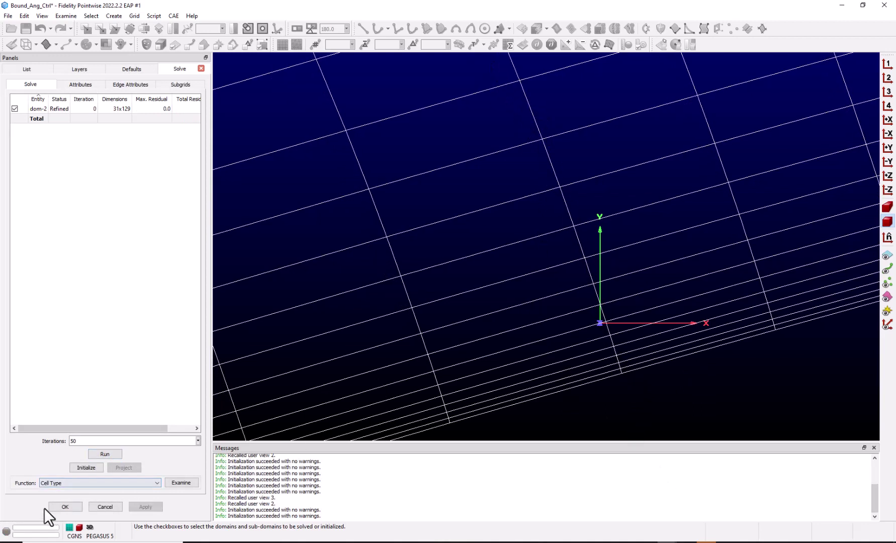
- Close the solver with OK, then box-select dom-5 and dom-6 in view 3 and start solving them
click(63, 507)
click(881, 93)
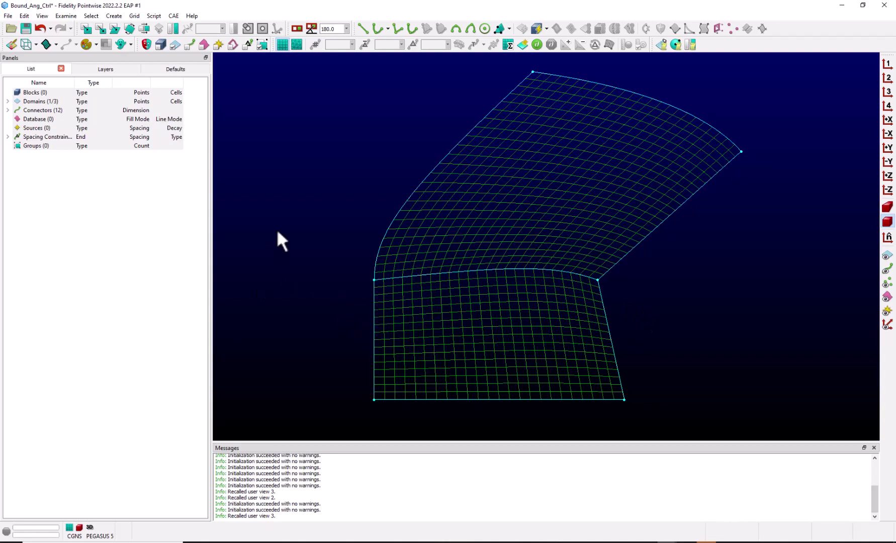
drag(295, 212, 701, 332)
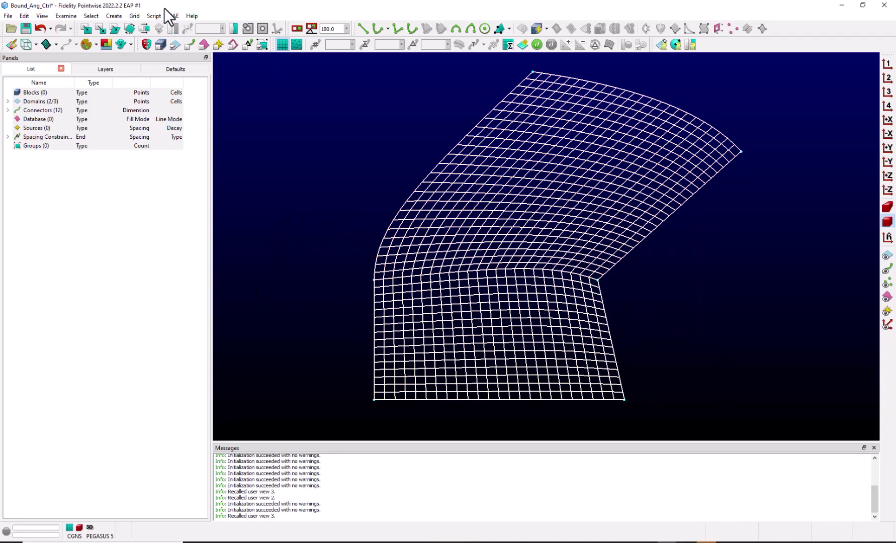
key(ctrl+e)
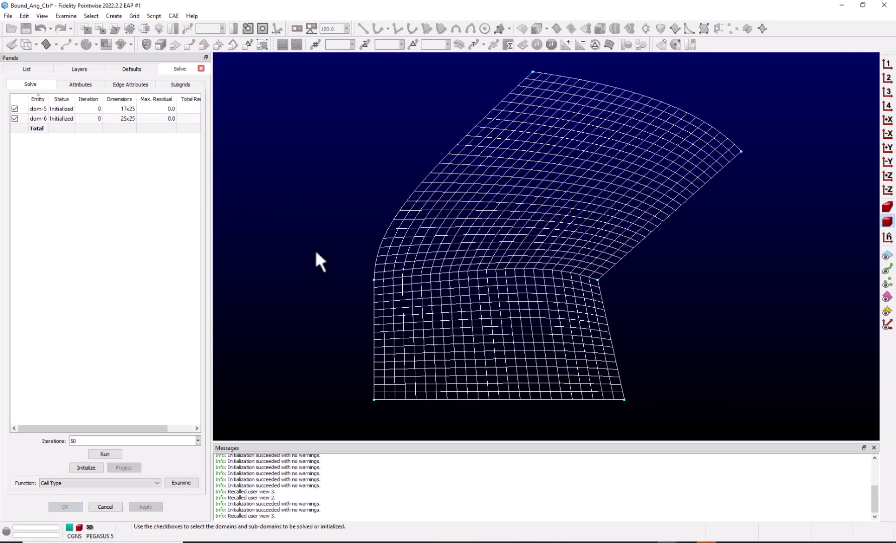
- Give the lower domain's four outer edges Current Grid angle control, excluding the shared edge, then select the shared edge
click(138, 84)
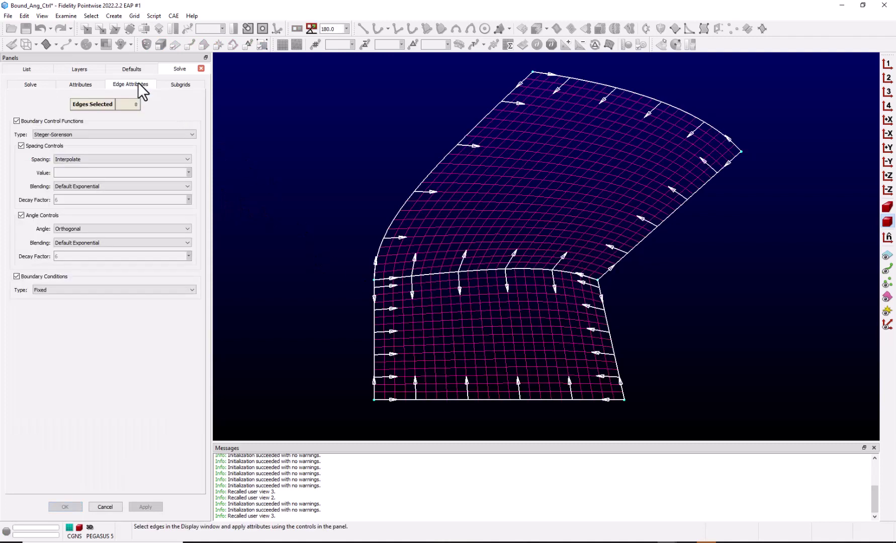
click(313, 288)
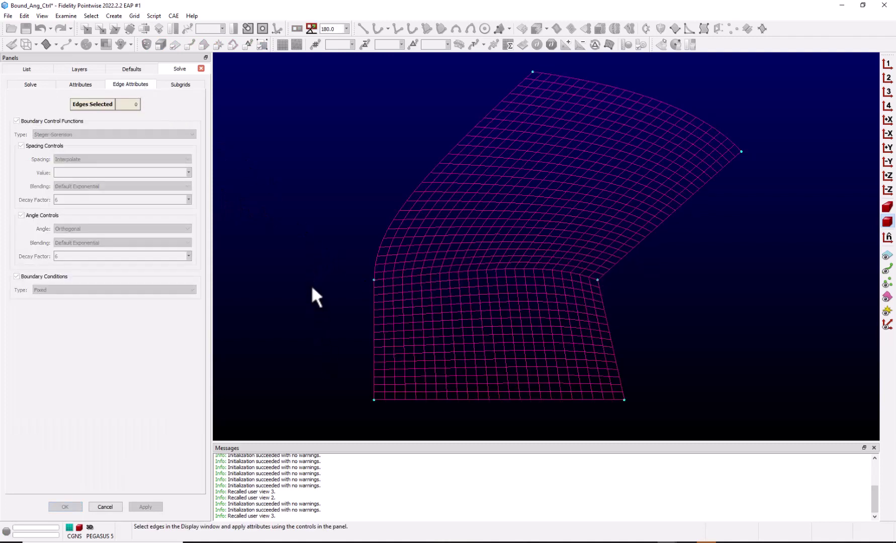
drag(292, 230, 662, 423)
ctrl+click(498, 266)
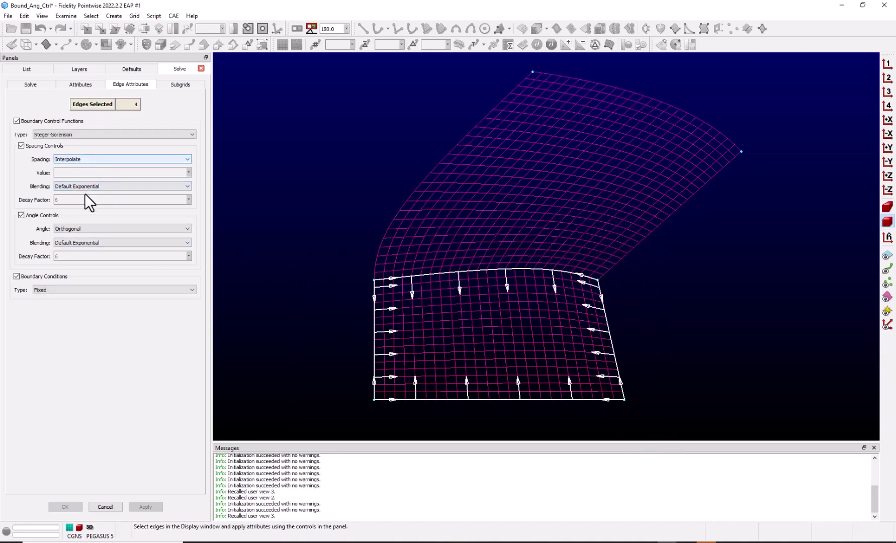
click(84, 229)
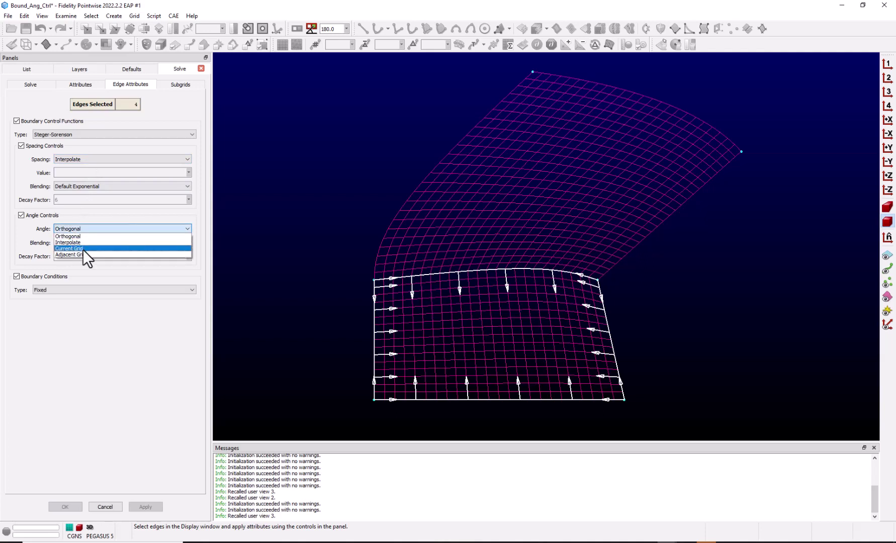
click(83, 248)
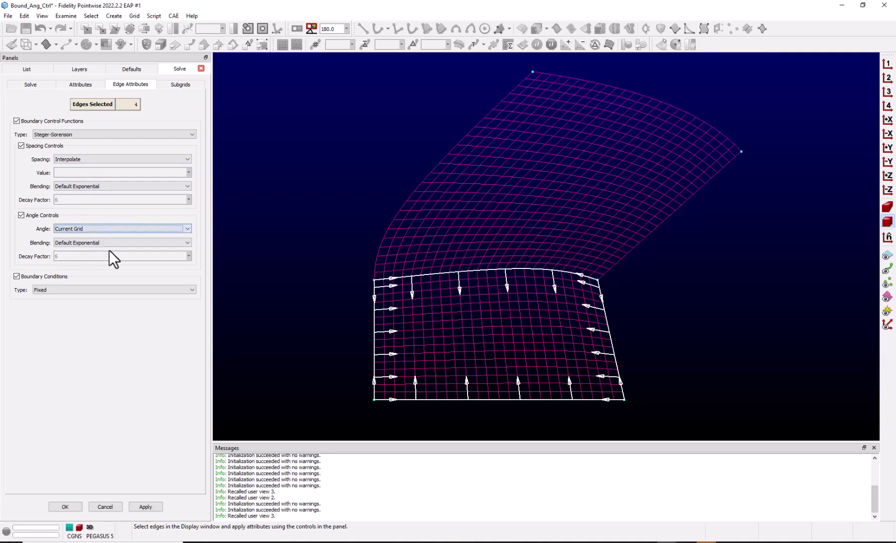
click(467, 265)
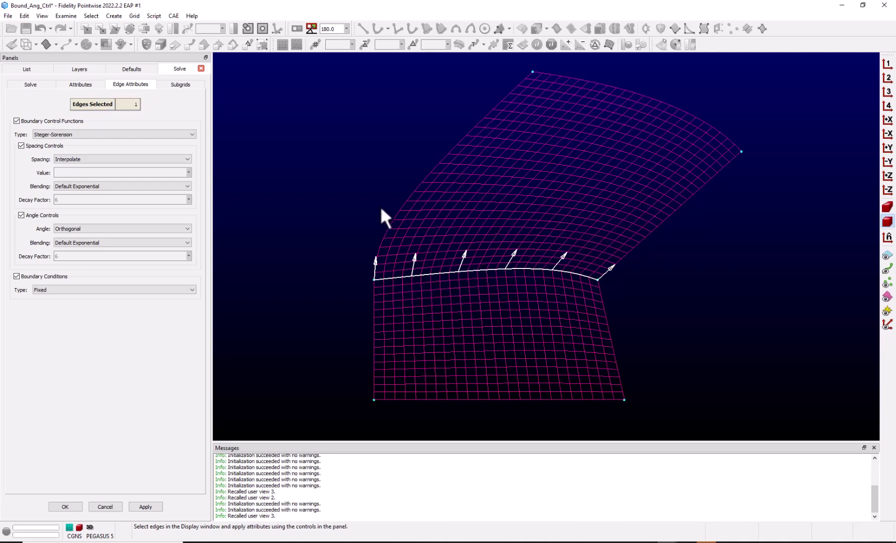
- Set the edge shared by dom-5 and dom-6 to Adjacent Grid angle control and apply it
click(137, 229)
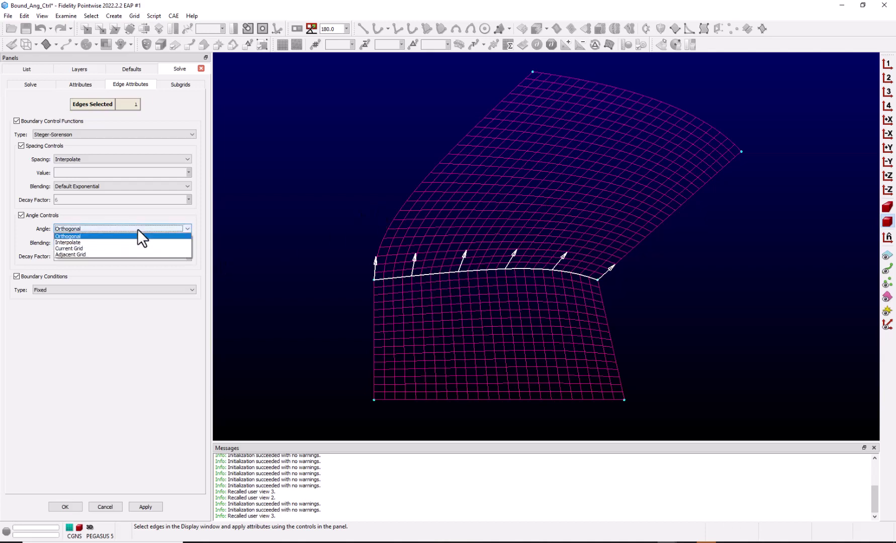
click(117, 254)
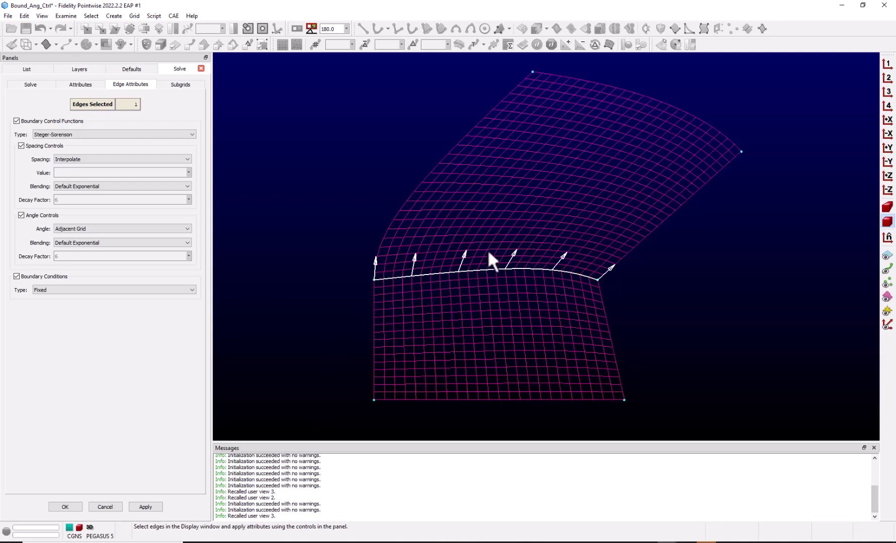
click(145, 506)
- Run 50 smoothing iterations on dom-5 and dom-6 in the Solve sub-tab
click(35, 84)
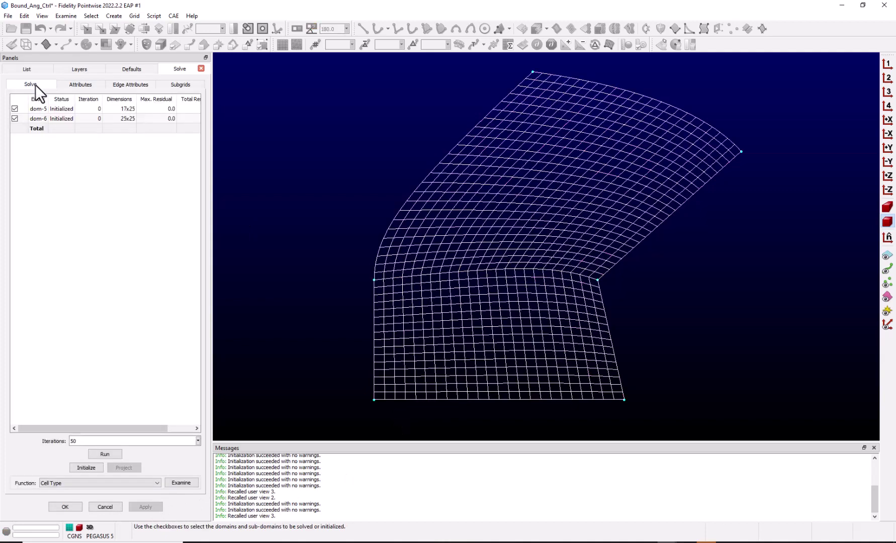
click(105, 454)
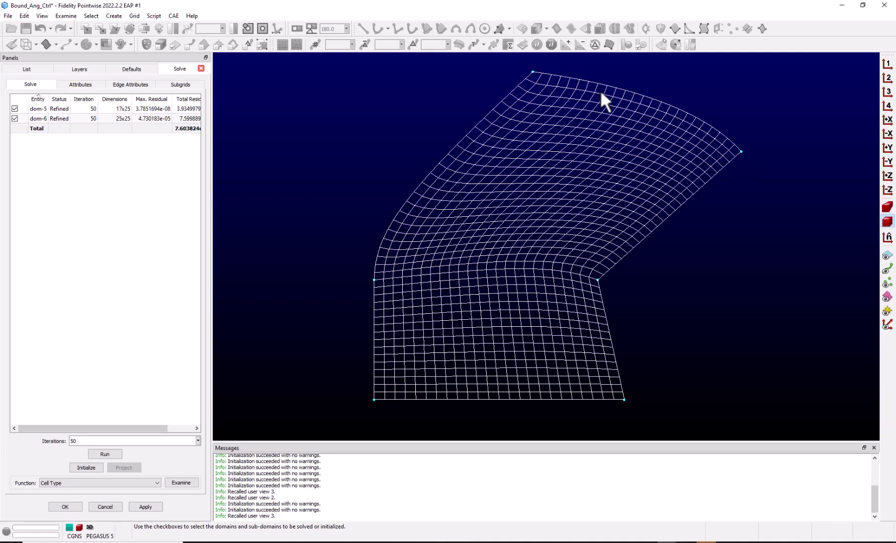
- Change the upper domain's left curved and top edges from Orthogonal to Interpolate angle control
click(138, 84)
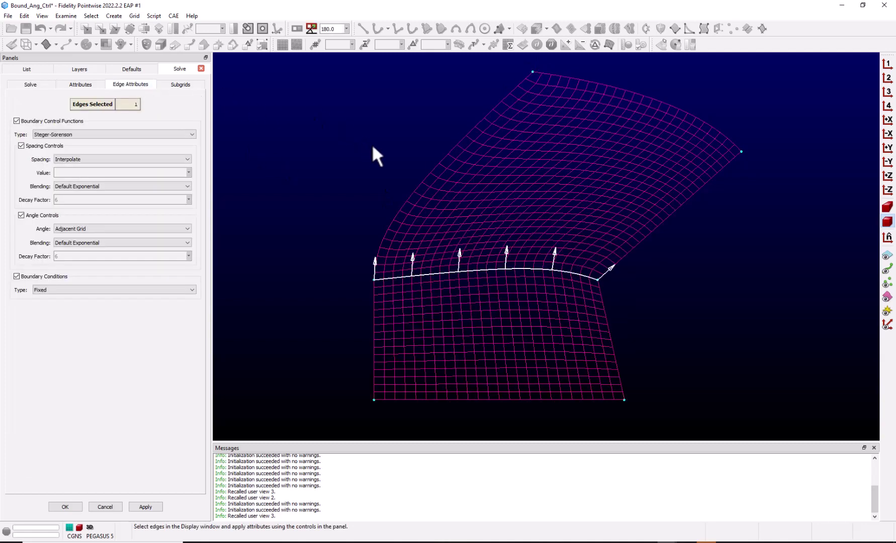
click(429, 171)
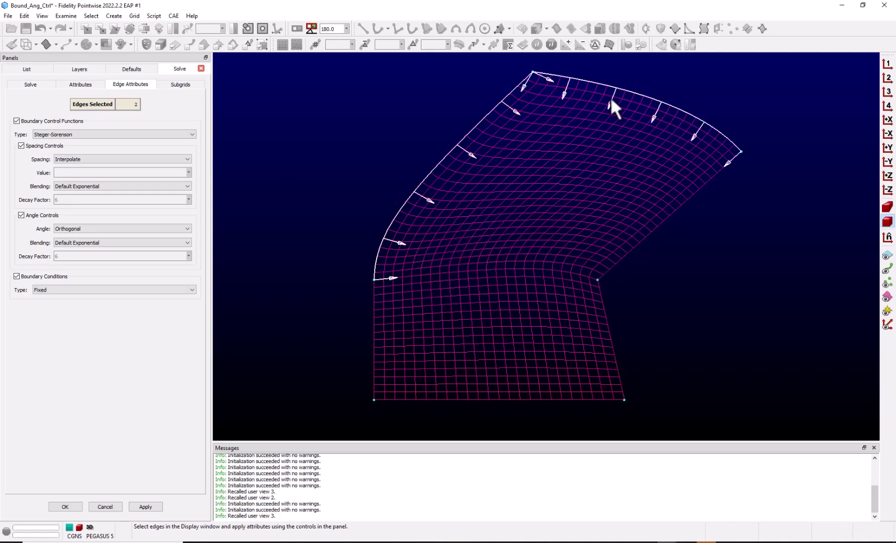
click(113, 228)
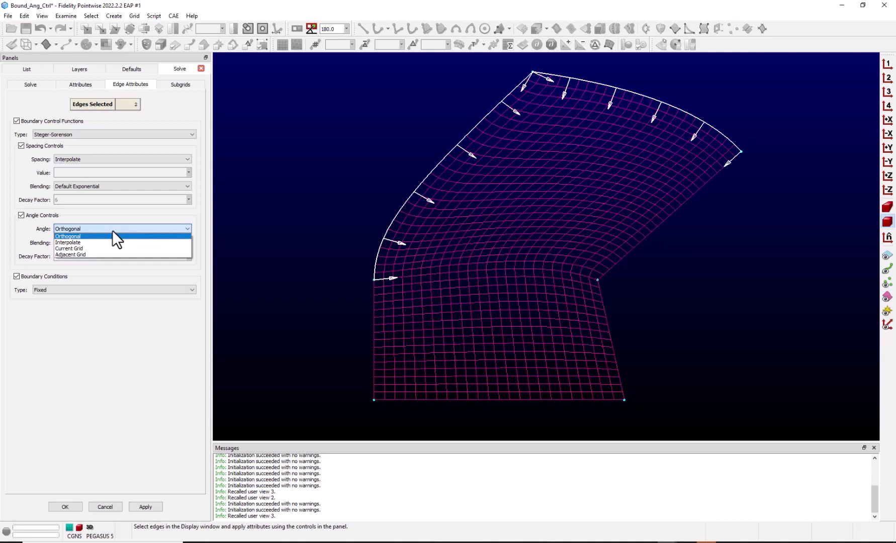
click(107, 242)
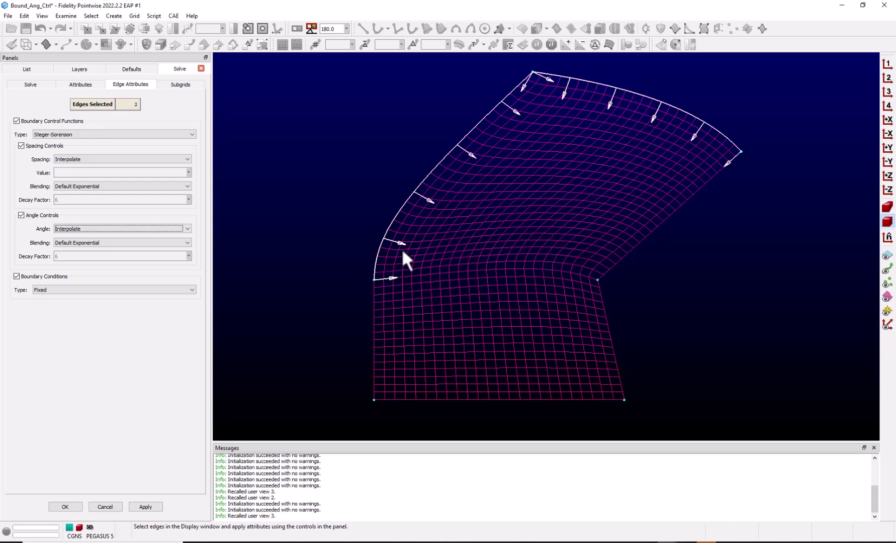
- Apply the Interpolate setting and rerun 50 smoothing iterations on dom-5 and dom-6
click(145, 506)
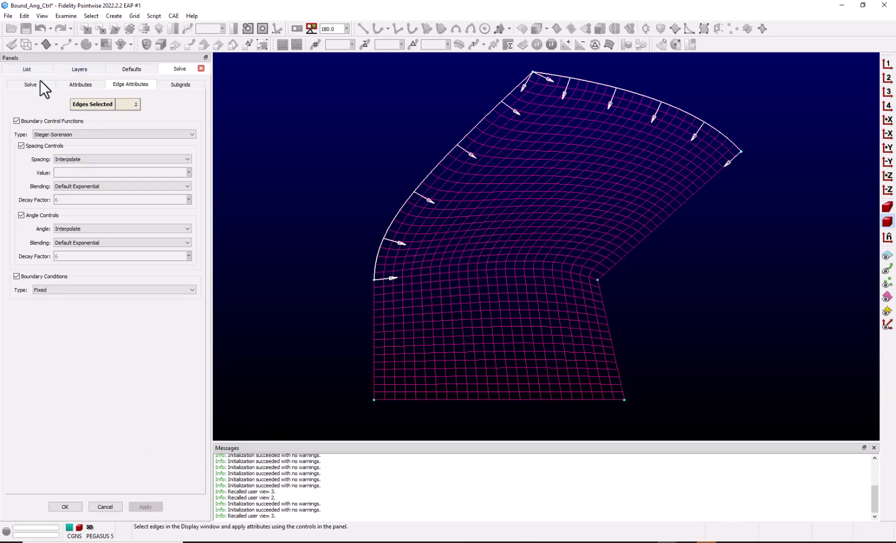
click(39, 84)
click(110, 455)
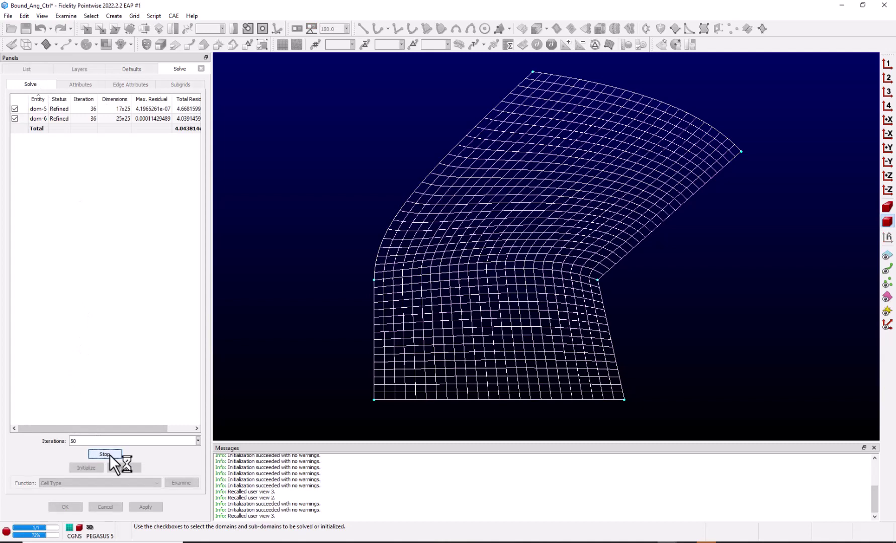